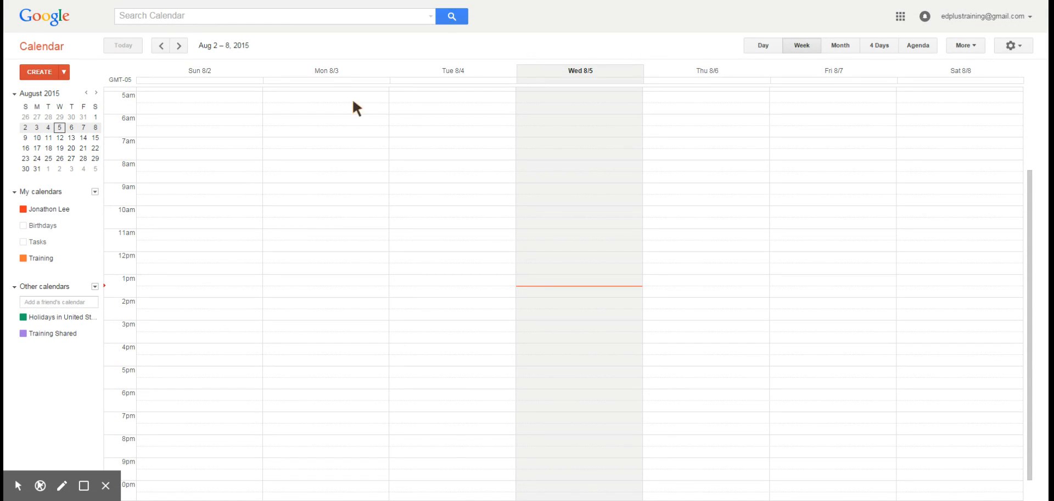
# - Open the calendar's general settings page
pyautogui.moveTo(90, 210)
pyautogui.click(1019, 47)
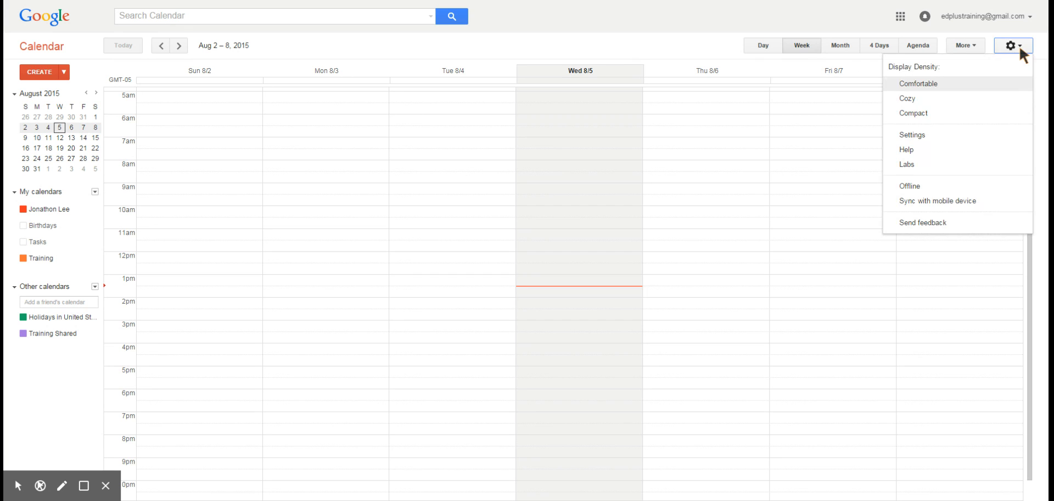
pyautogui.click(922, 144)
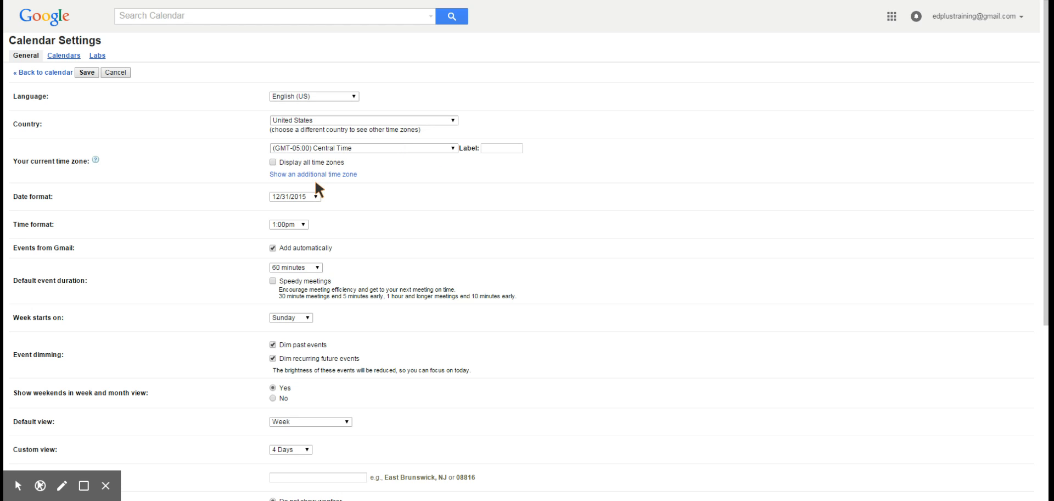
pyautogui.click(312, 196)
pyautogui.click(381, 204)
pyautogui.click(352, 219)
# - Turn automatic adding of events from Gmail off and back on, confirming both changes
pyautogui.scroll(-1, 412, 231)
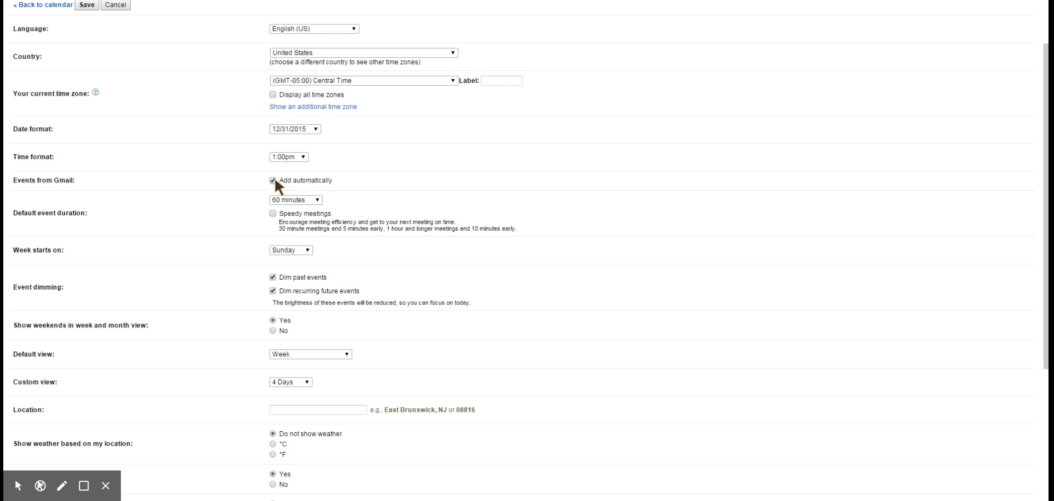
pyautogui.click(273, 180)
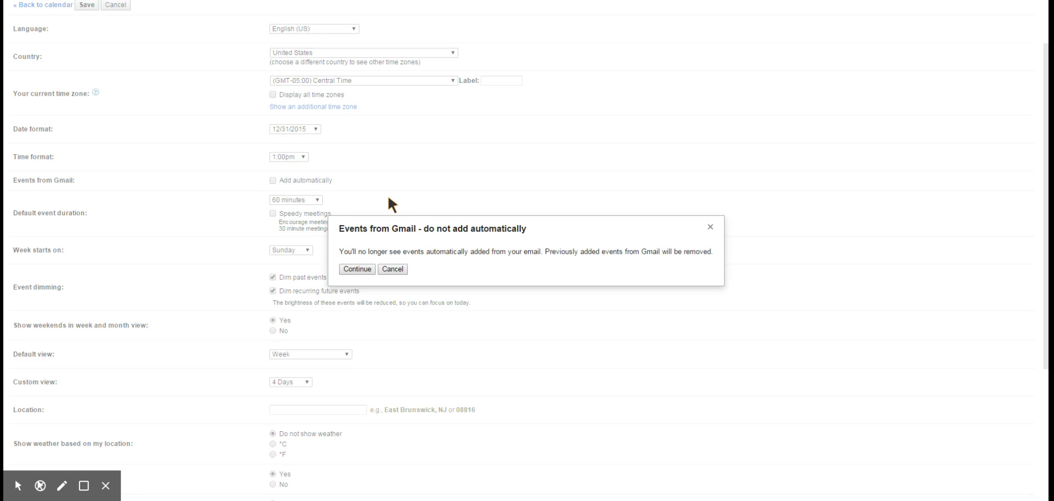
pyautogui.click(358, 266)
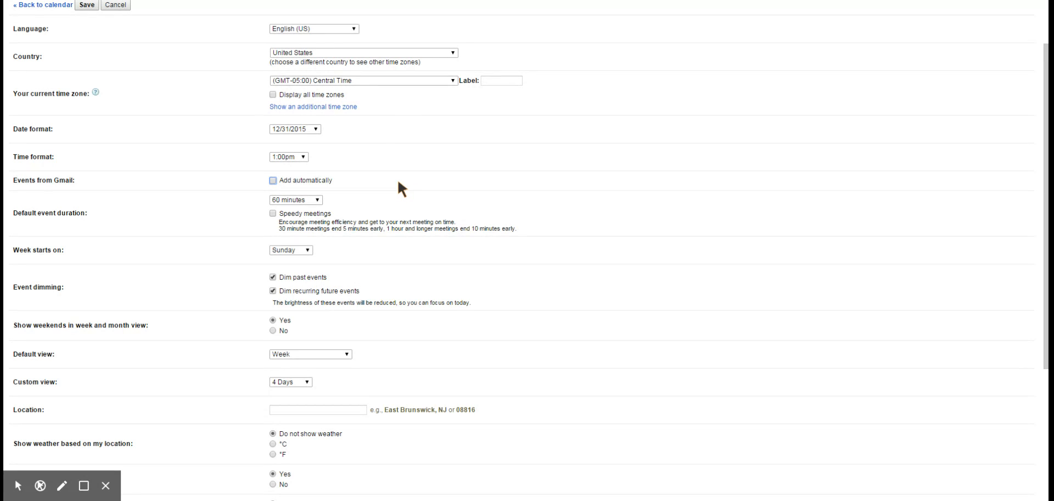
pyautogui.click(271, 182)
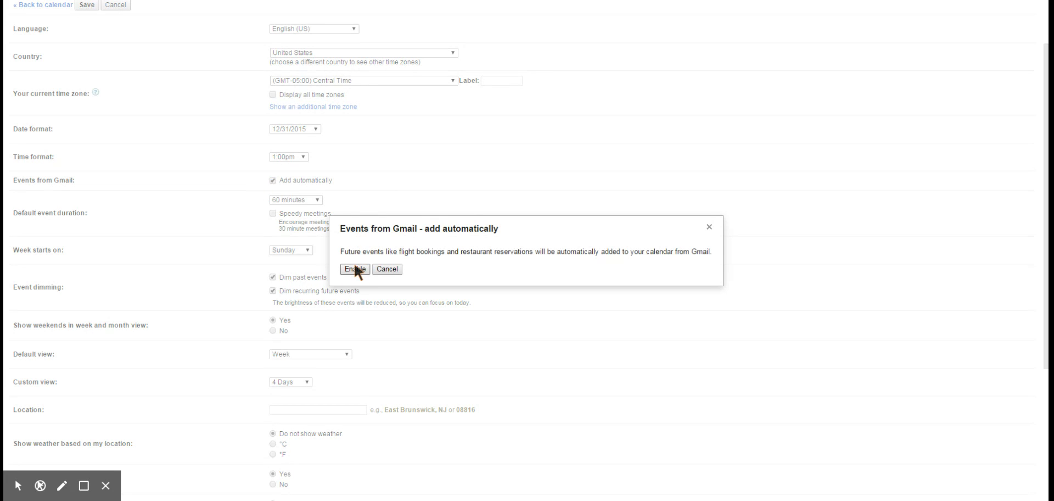
pyautogui.click(355, 268)
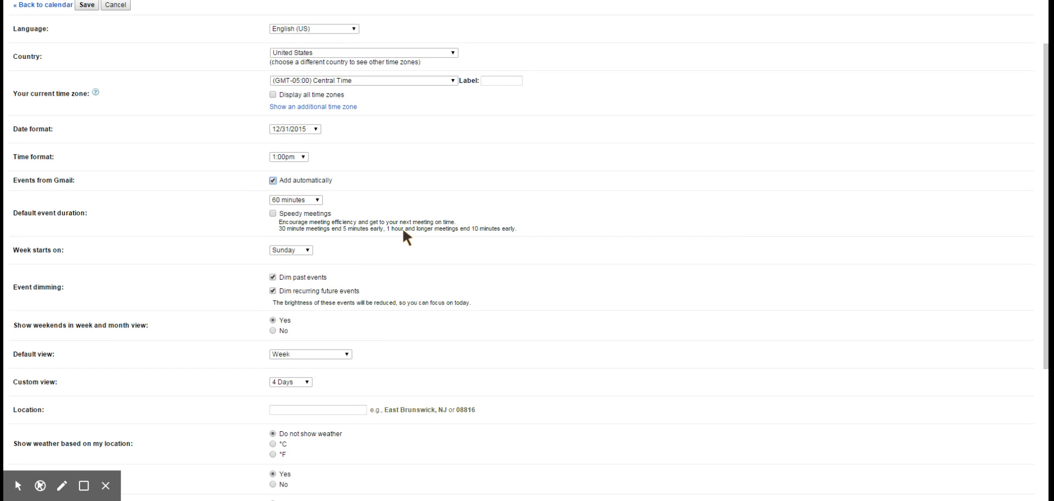
# - Set the default event duration to 15 minutes
pyautogui.scroll(2, 403, 231)
pyautogui.scroll(-2, 402, 226)
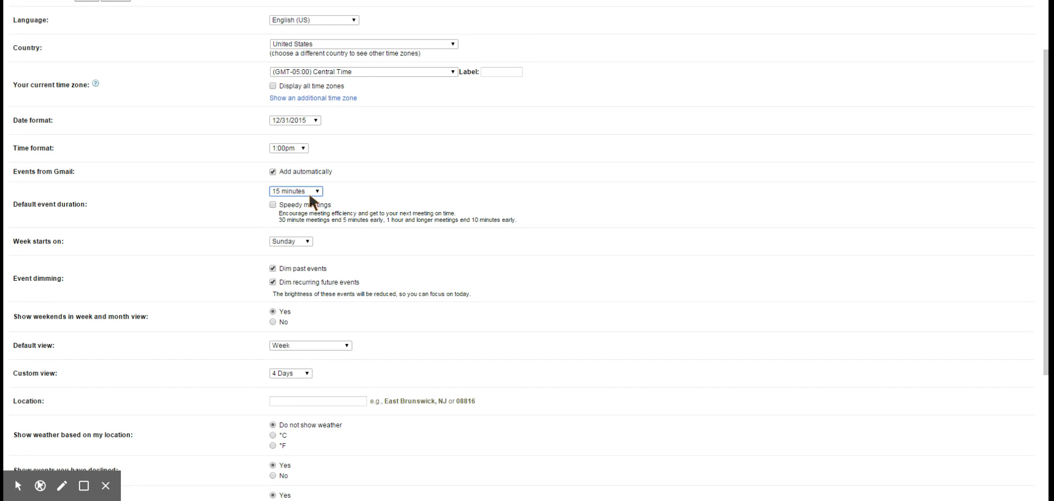
pyautogui.scroll(2, 376, 224)
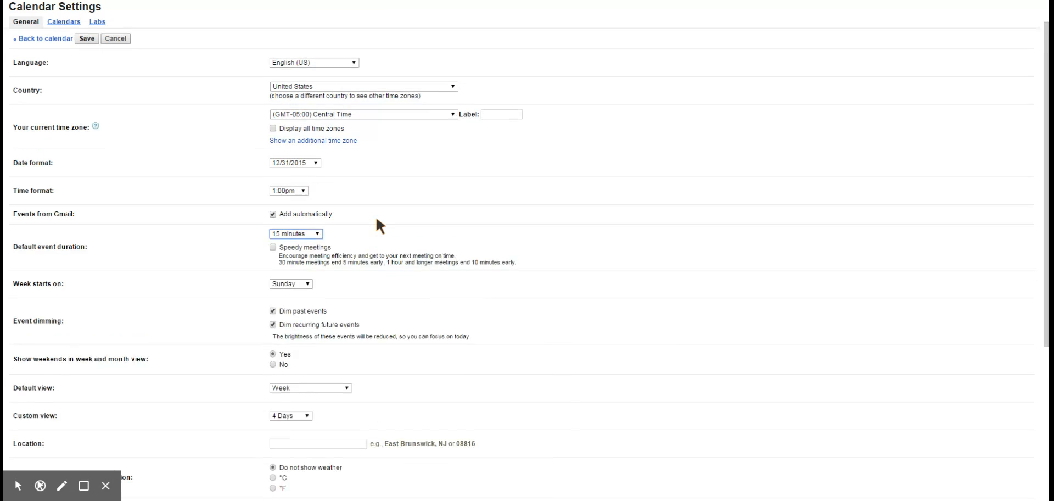
pyautogui.scroll(-3, 376, 223)
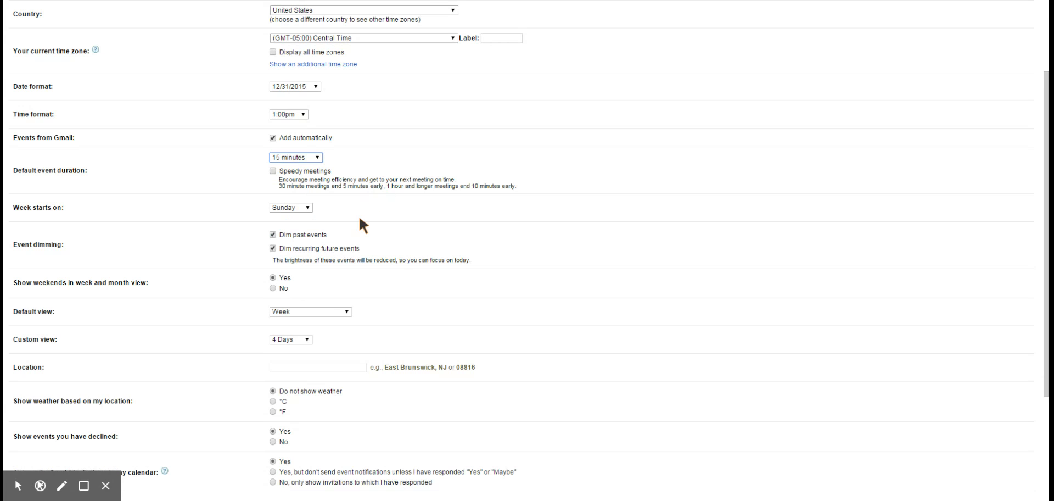
pyautogui.scroll(1, 361, 223)
pyautogui.scroll(-2, 361, 222)
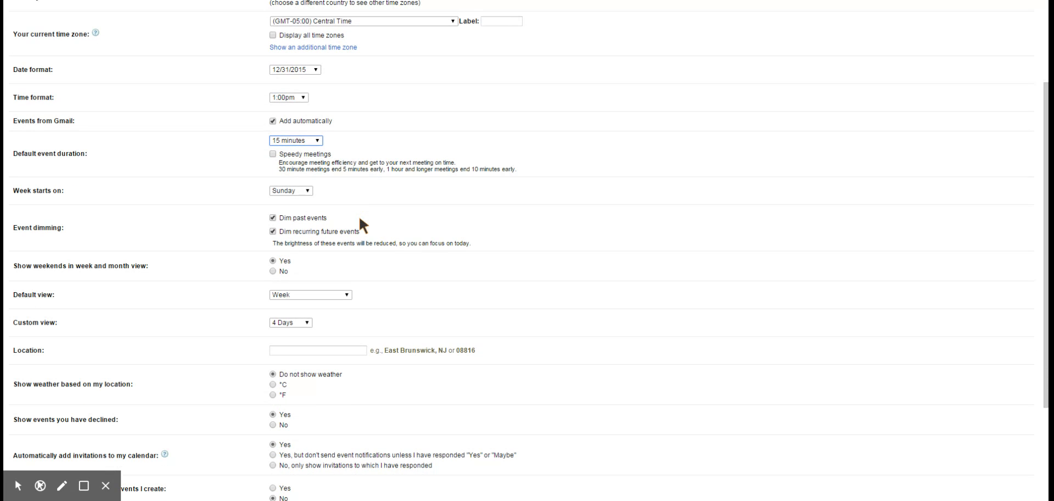
pyautogui.click(303, 187)
pyautogui.scroll(1, 387, 202)
pyautogui.scroll(-3, 391, 203)
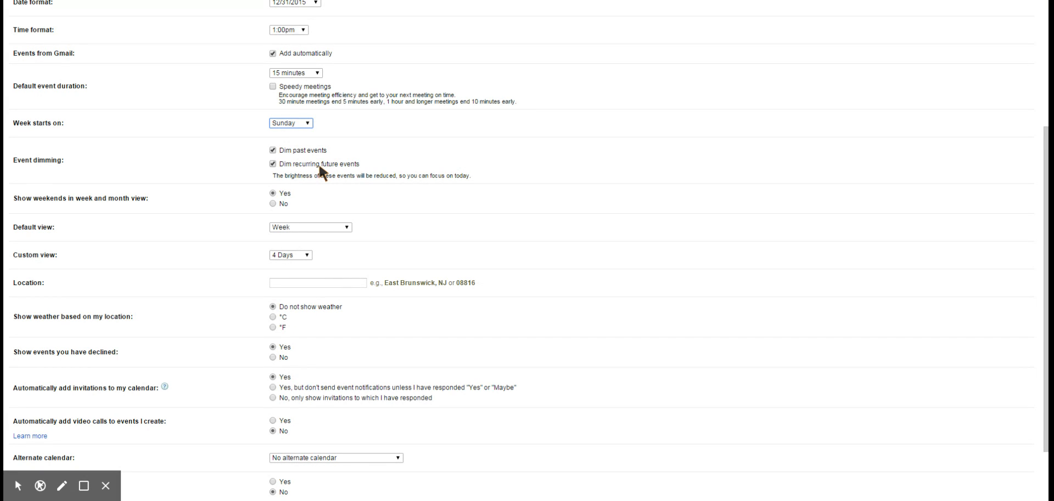
pyautogui.scroll(2, 393, 180)
pyautogui.scroll(-3, 393, 180)
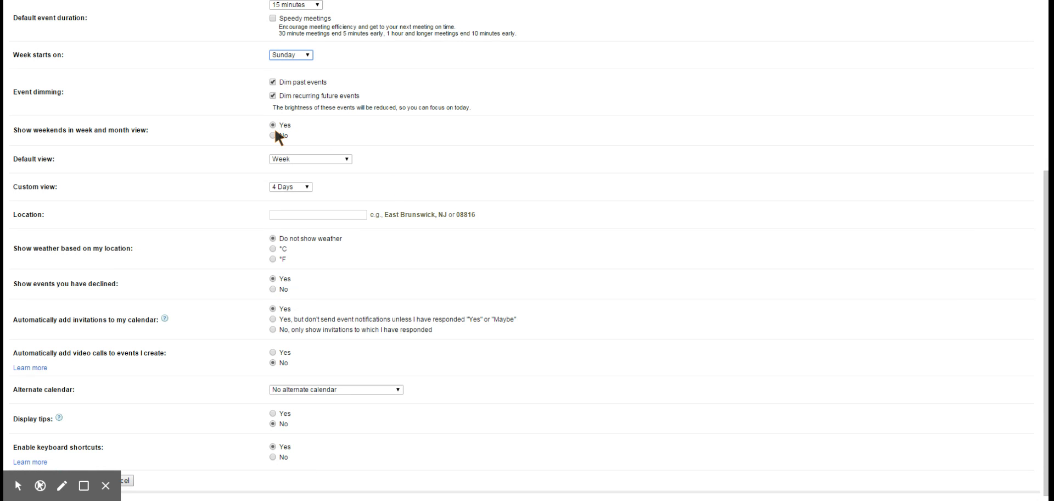
# - Set the custom view to 5 days and make it the default calendar view
pyautogui.click(332, 158)
pyautogui.scroll(1, 326, 176)
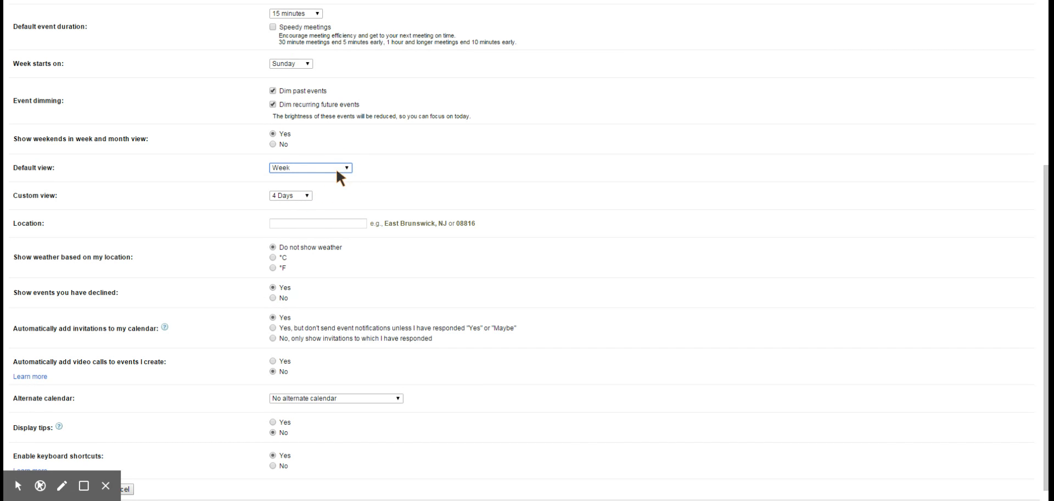
pyautogui.click(290, 196)
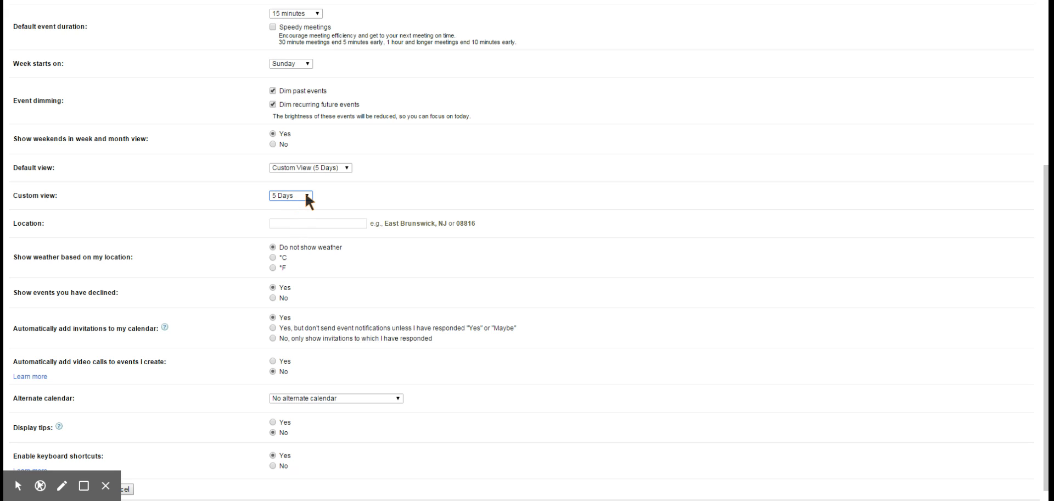
# - Set the location to Columbia, MO and show its weather in °F
pyautogui.click(321, 222)
pyautogui.click(275, 263)
pyautogui.click(303, 224)
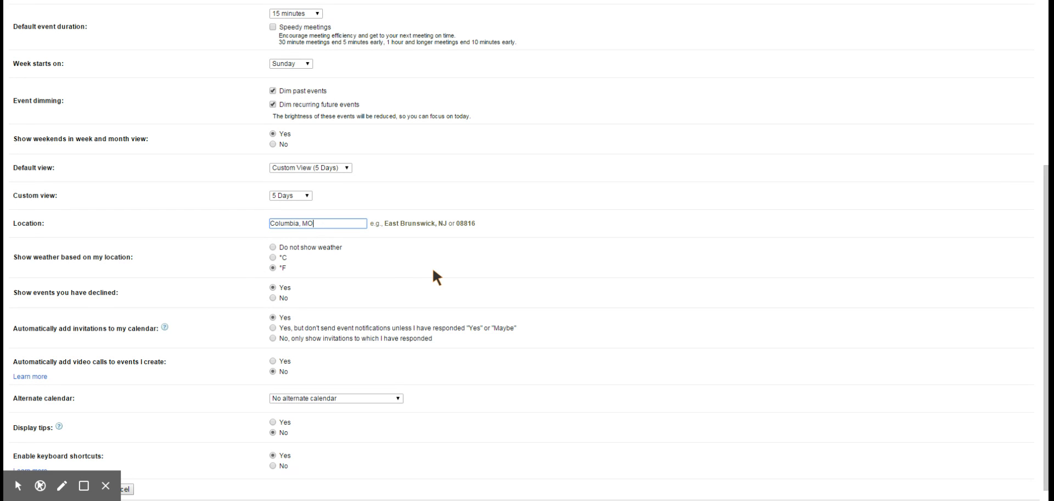
# - Set the calendar not to show declined events and save the settings
pyautogui.scroll(-1, 498, 274)
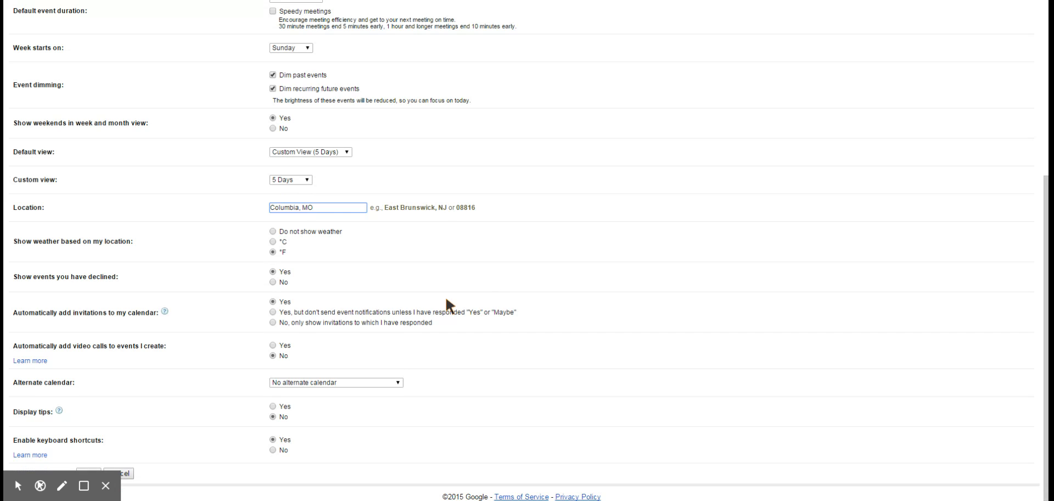
pyautogui.click(272, 282)
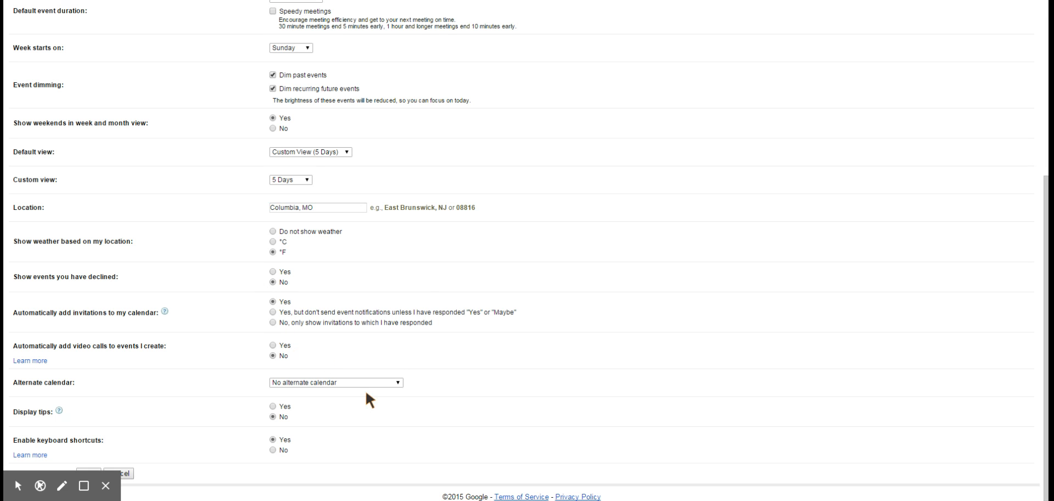
pyautogui.scroll(1, 368, 394)
pyautogui.scroll(-1, 374, 401)
pyautogui.click(93, 467)
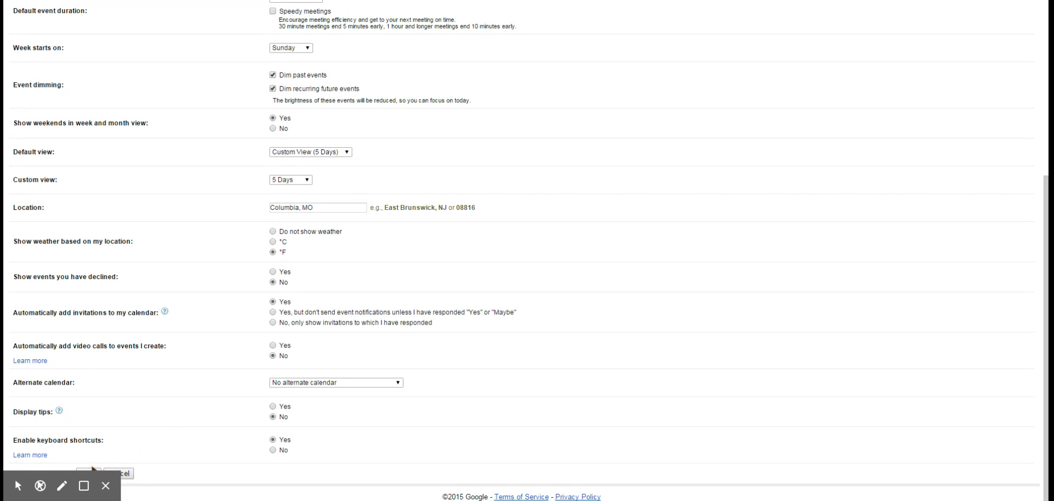